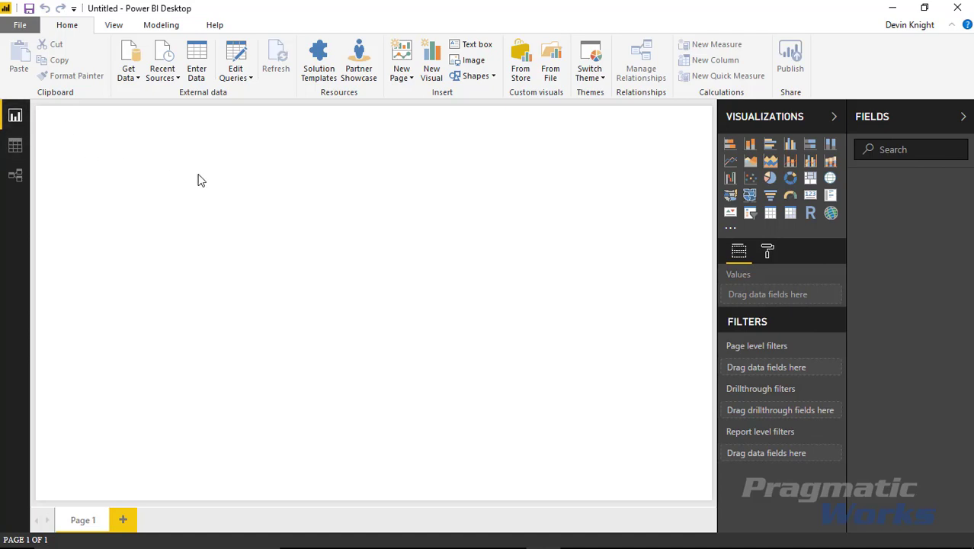
- Import the Custom Service Scores table from the Excel workbook Ratings By Employee.xlsx
left_click(133, 76)
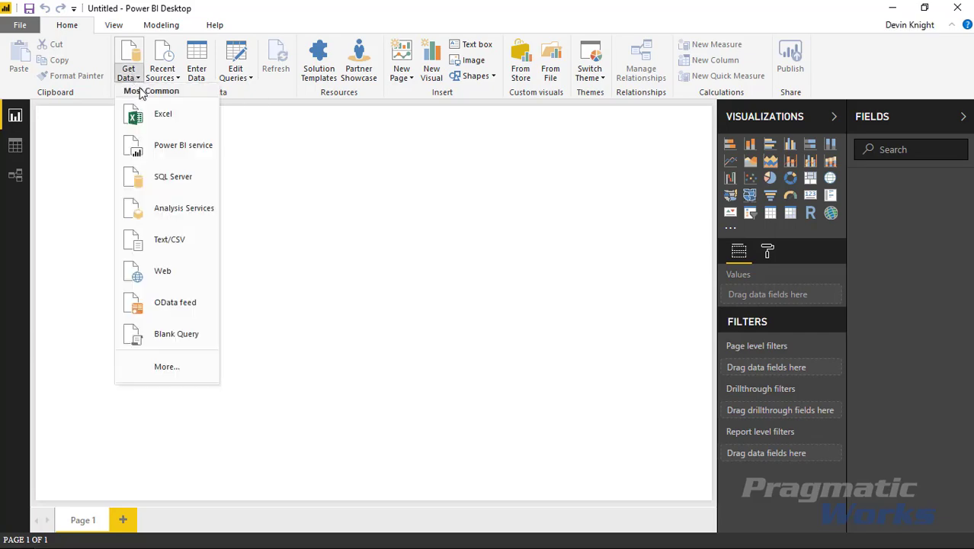
left_click(166, 128)
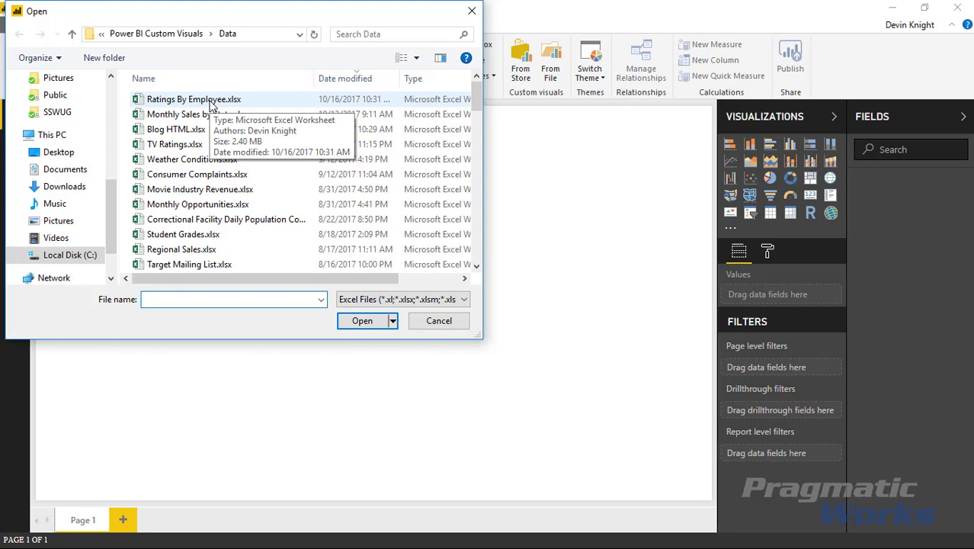
double_click(211, 101)
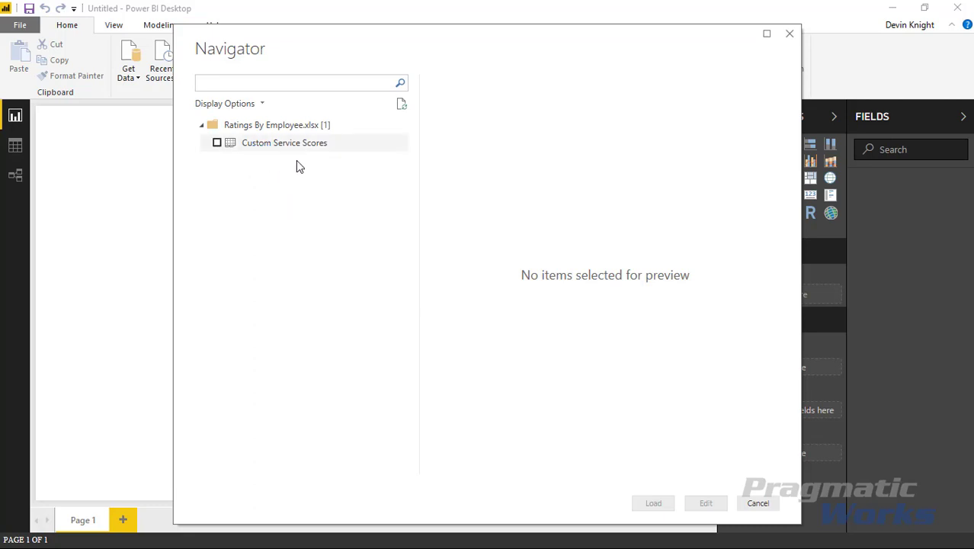
left_click(217, 143)
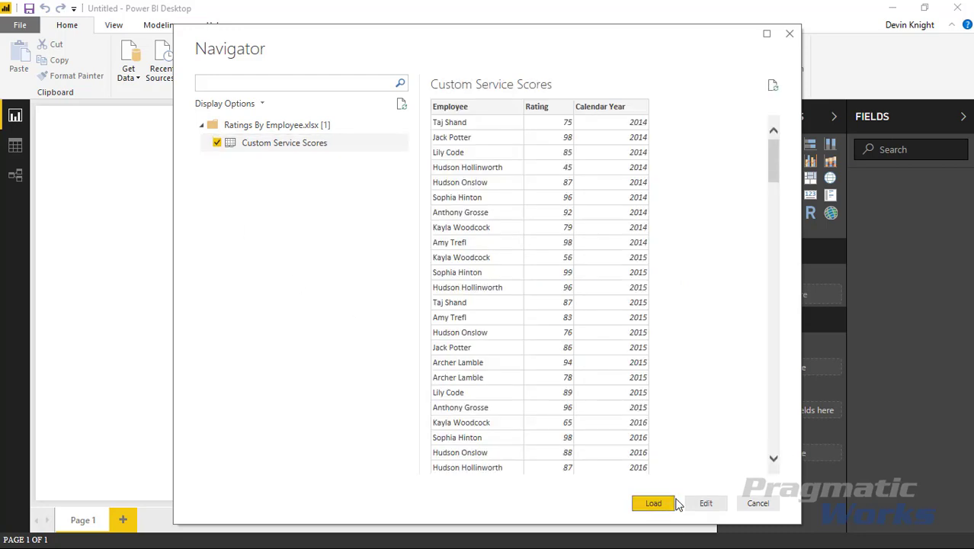
left_click(647, 504)
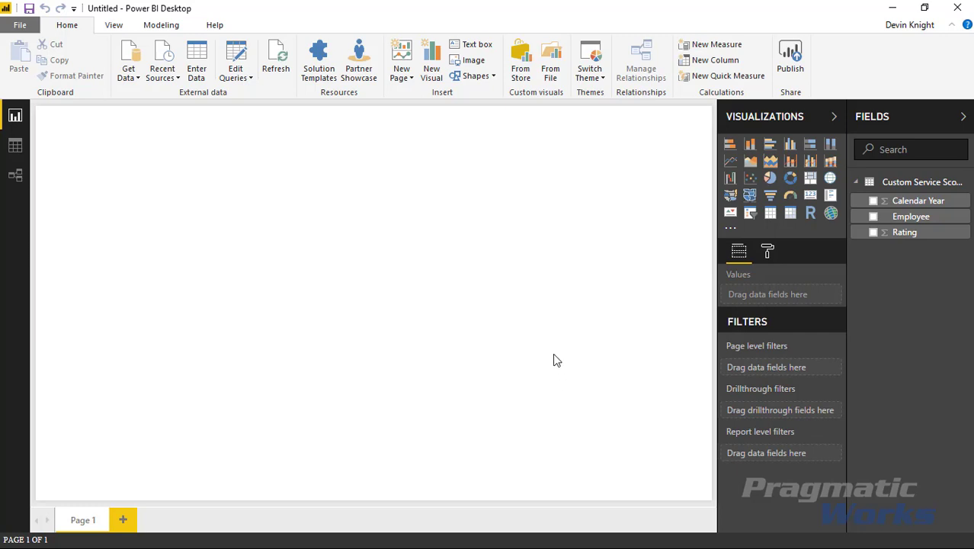
- Search the custom visuals store for 'gauge', correcting the misspelled query
left_click(519, 74)
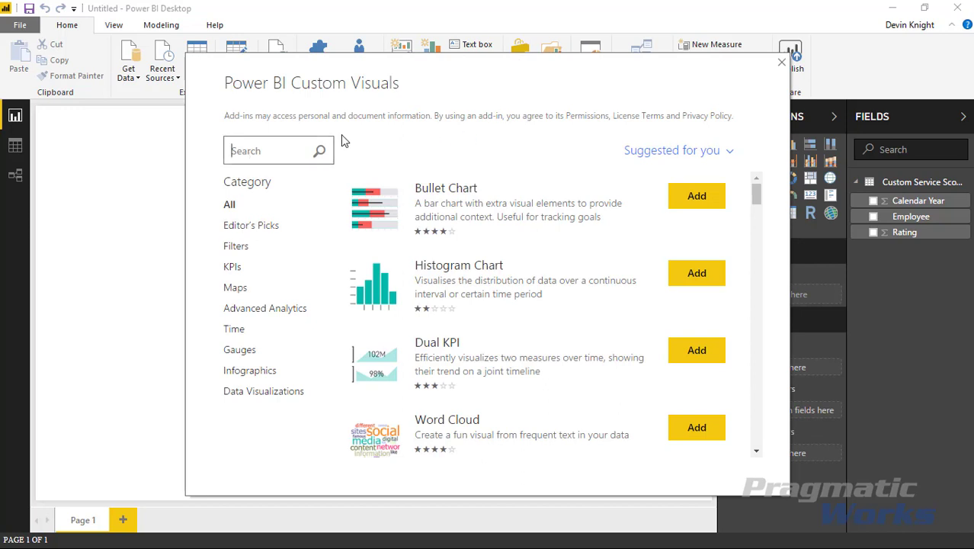
type("gauage")
key("Return")
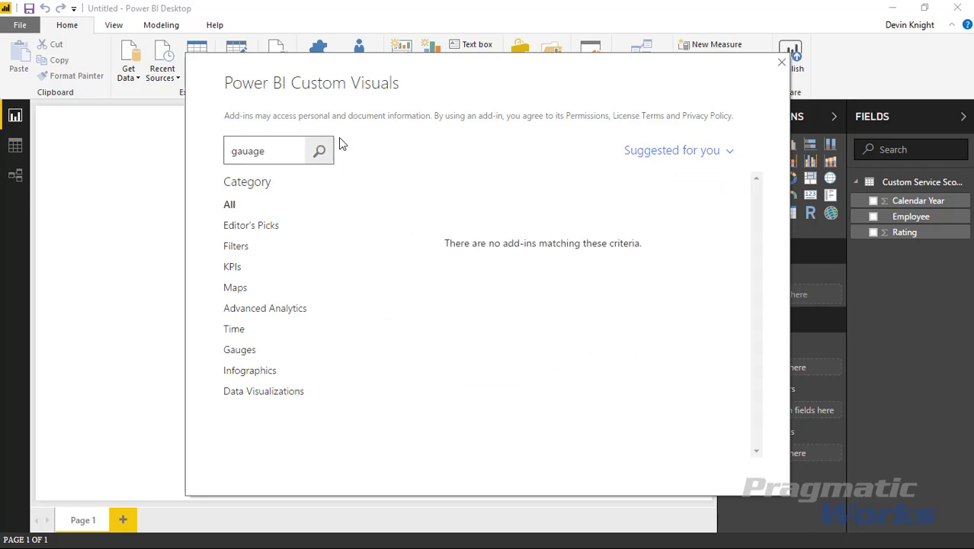
left_click_drag(249, 151, 267, 151)
type("e")
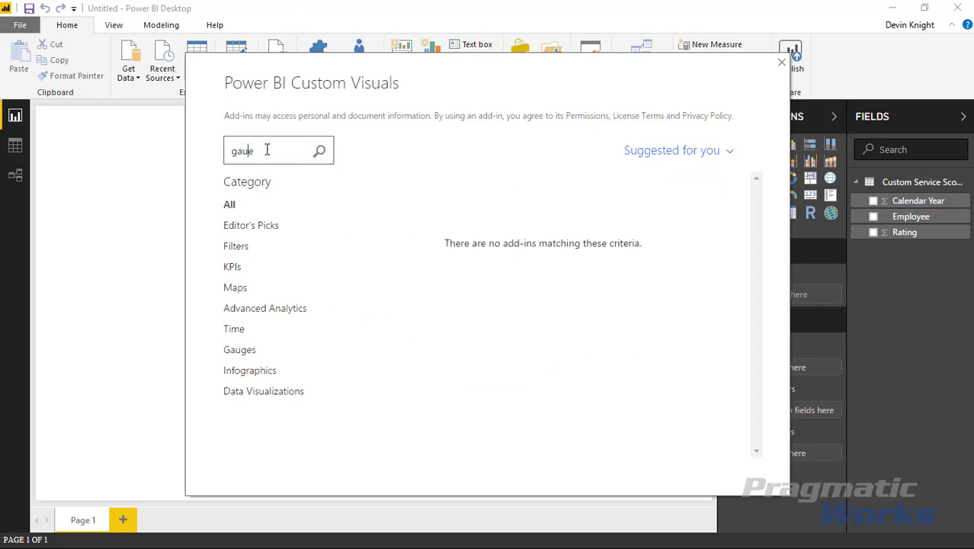
left_click(247, 151)
type("g")
key("Return")
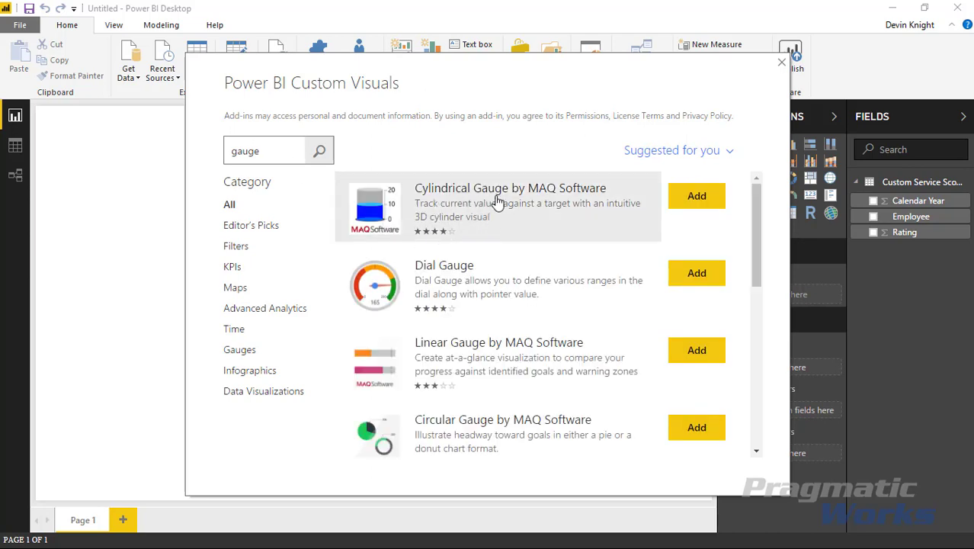
- Add the Cylindrical Gauge by MAQ Software visual from the search results
scroll(495, 412, "down", 4)
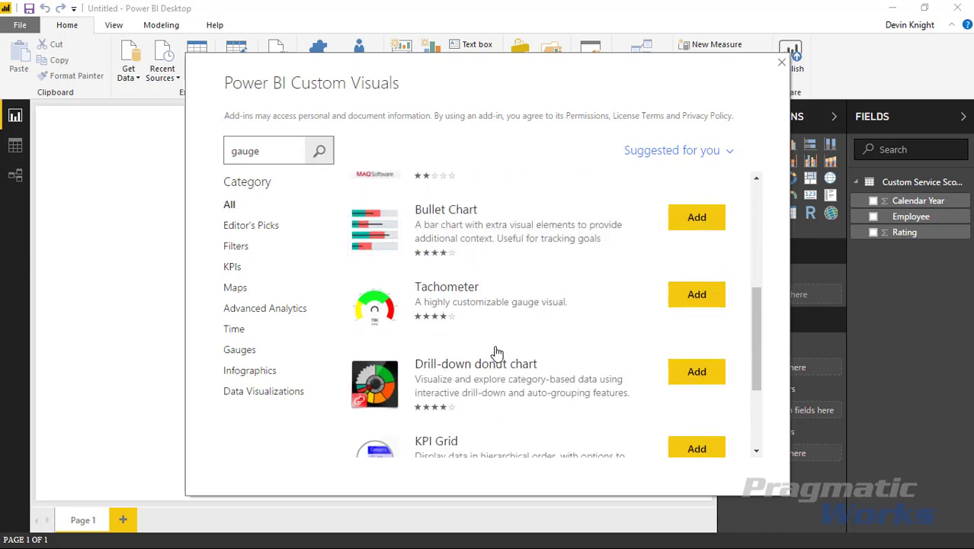
scroll(495, 352, "down", 2)
scroll(495, 257, "up", 7)
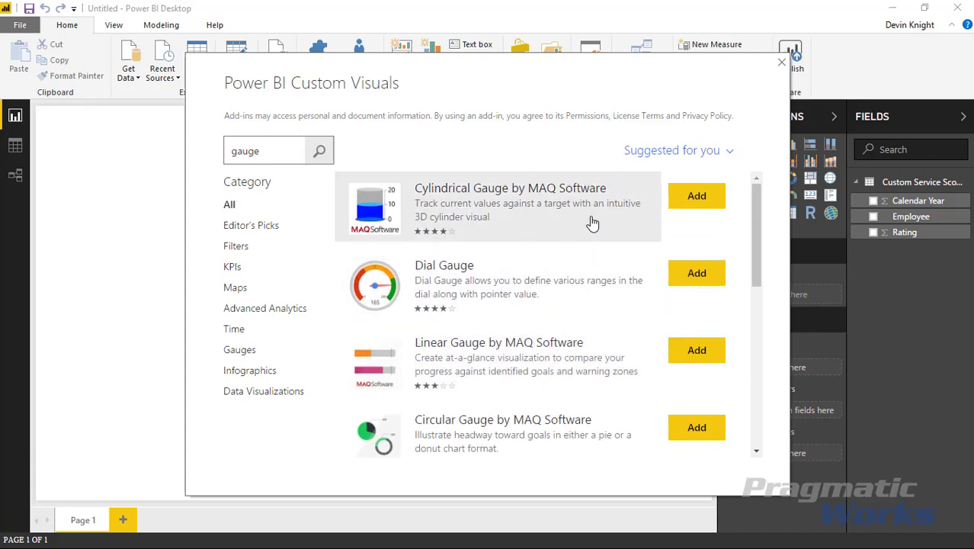
left_click(703, 200)
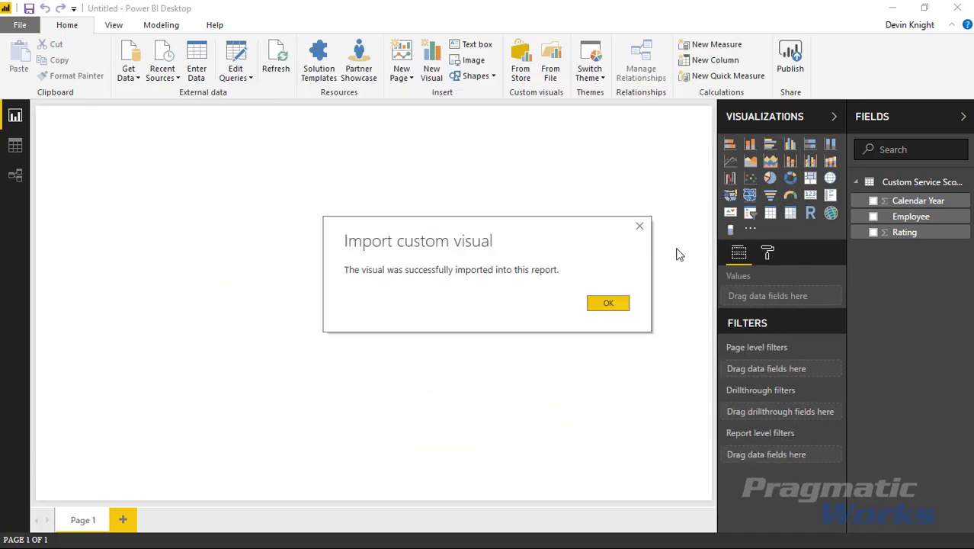
- Dismiss the import message and create a line chart of Average of Rating by Calendar Year
left_click(610, 304)
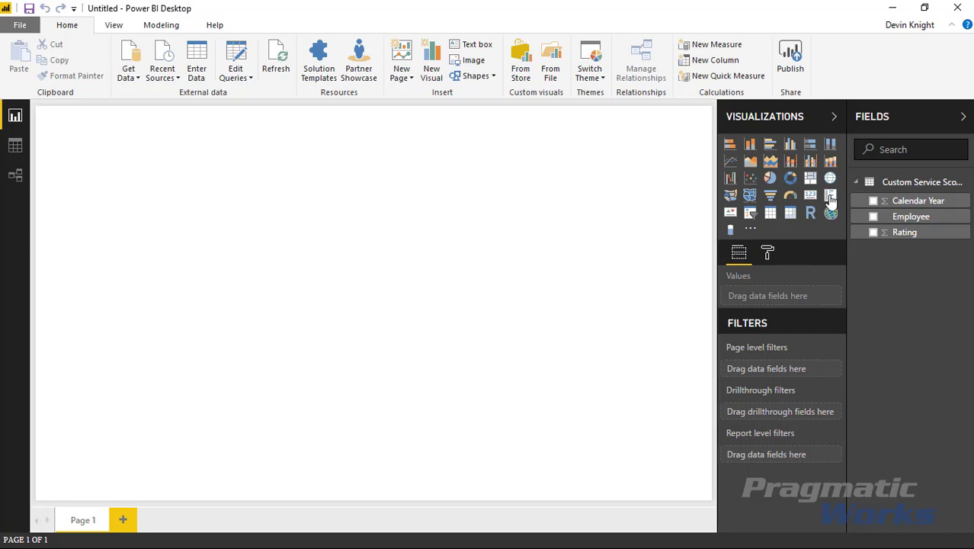
left_click(731, 163)
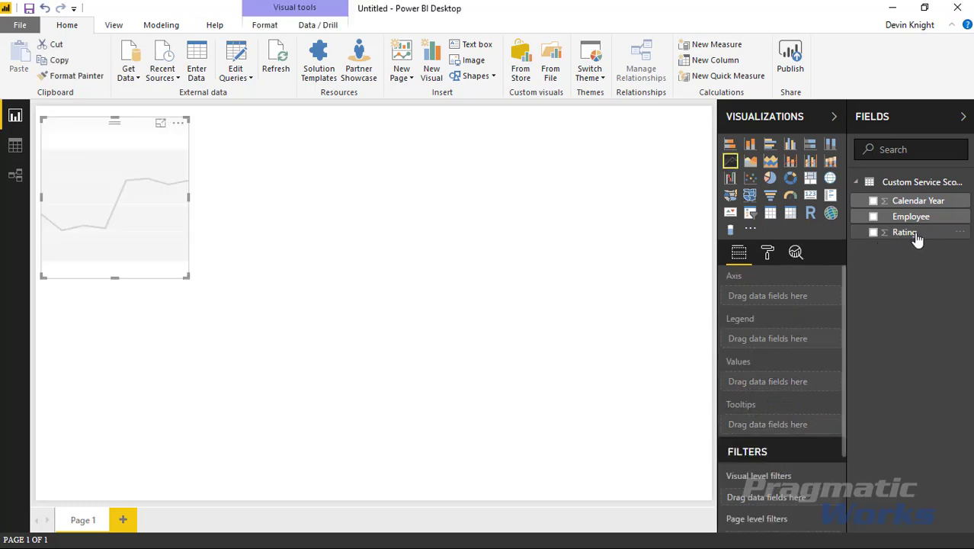
left_click_drag(907, 233, 813, 387)
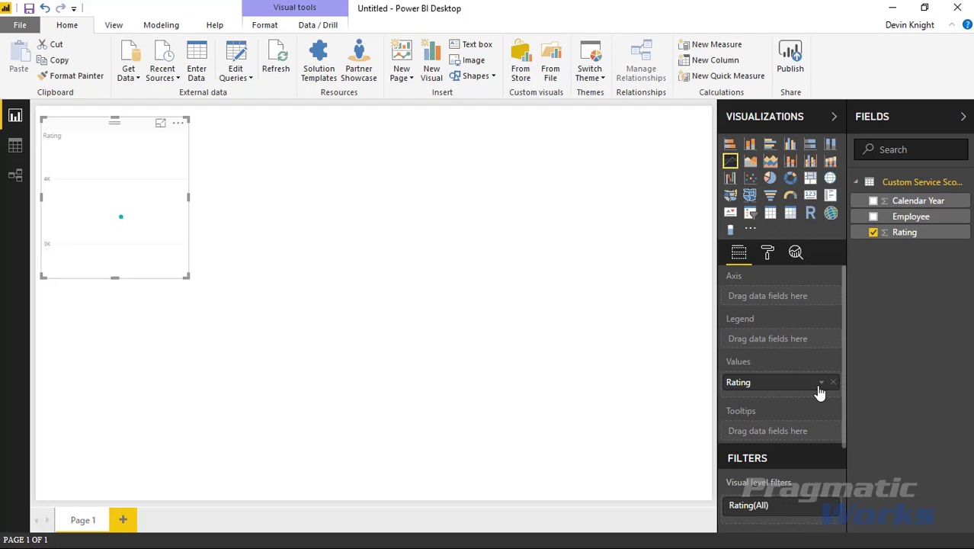
left_click(821, 384)
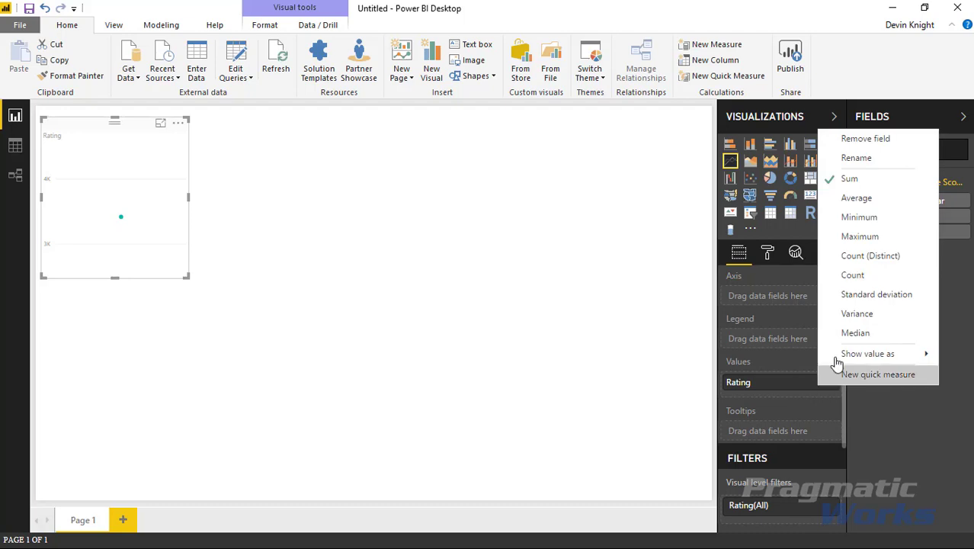
left_click(857, 200)
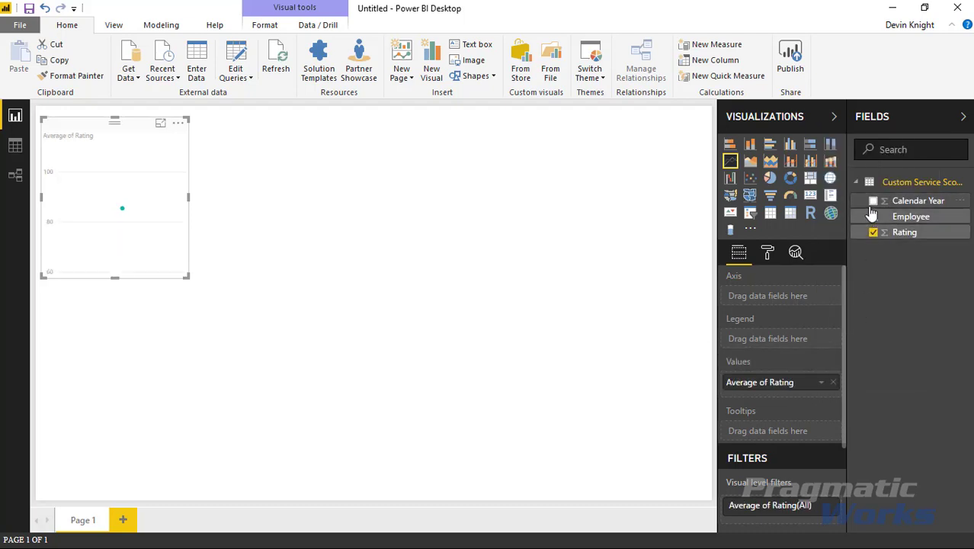
left_click(873, 201)
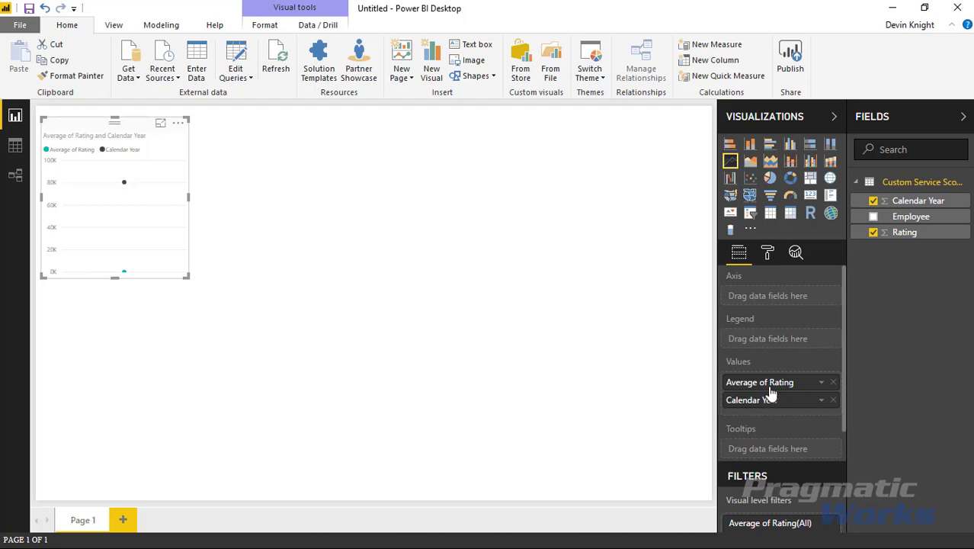
left_click_drag(767, 404, 770, 297)
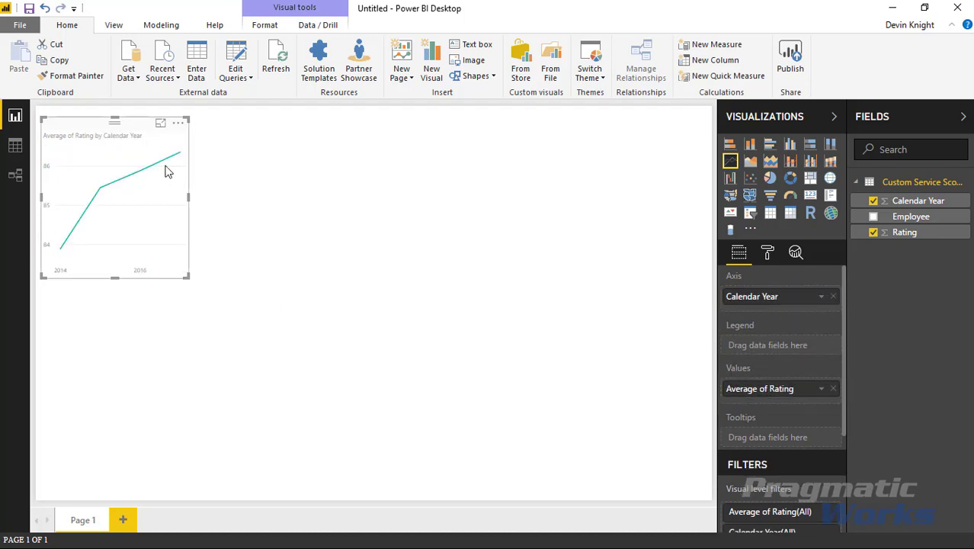
- Move the line chart to the top of the page and widen it to the right edge
left_click_drag(166, 172, 473, 181)
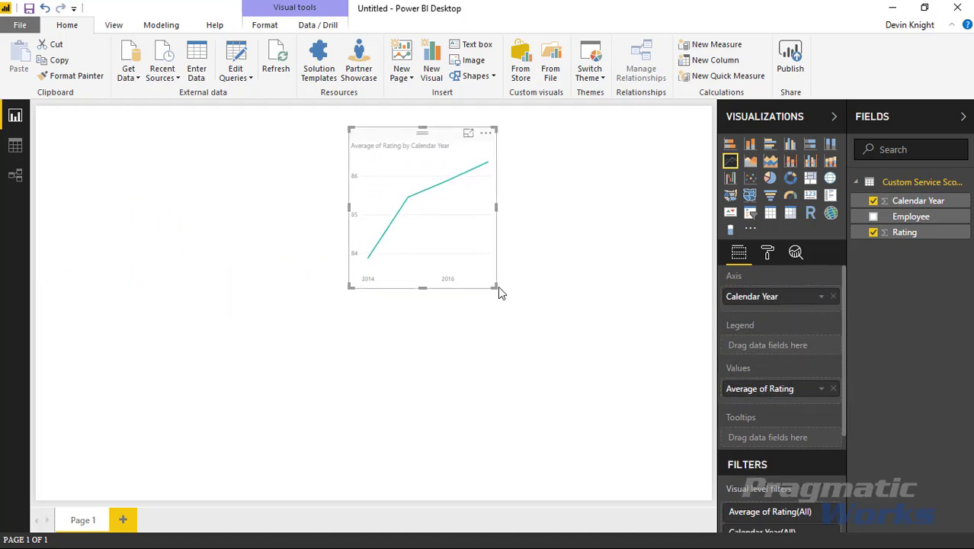
left_click(660, 253)
left_click(474, 276)
left_click_drag(494, 285, 667, 289)
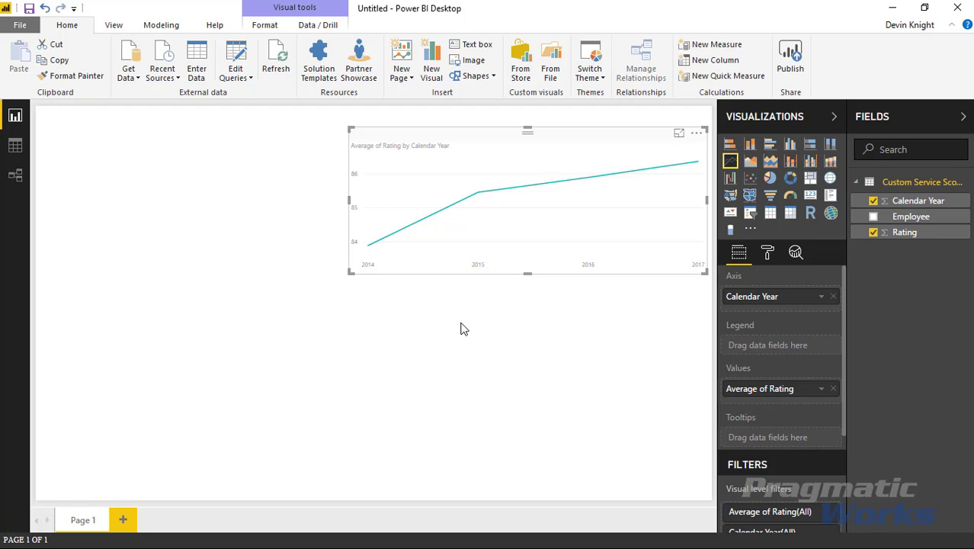
- Add an Employee slicer and place it below the line chart
left_click(519, 343)
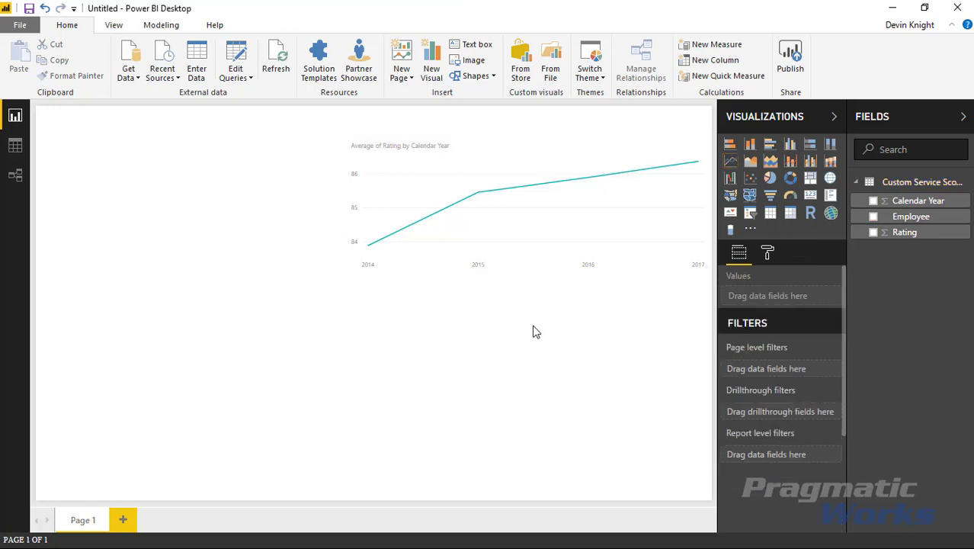
left_click(754, 216)
left_click(873, 216)
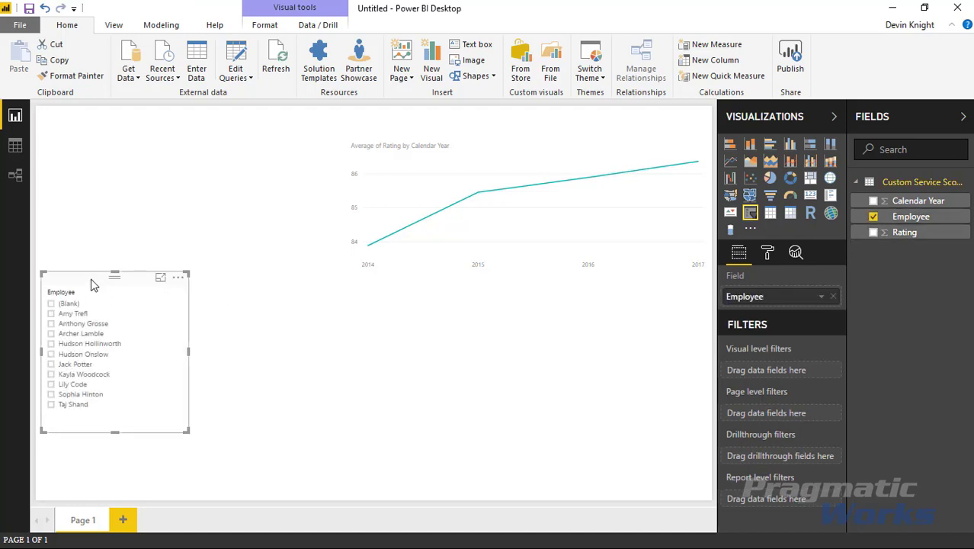
left_click_drag(121, 278, 461, 297)
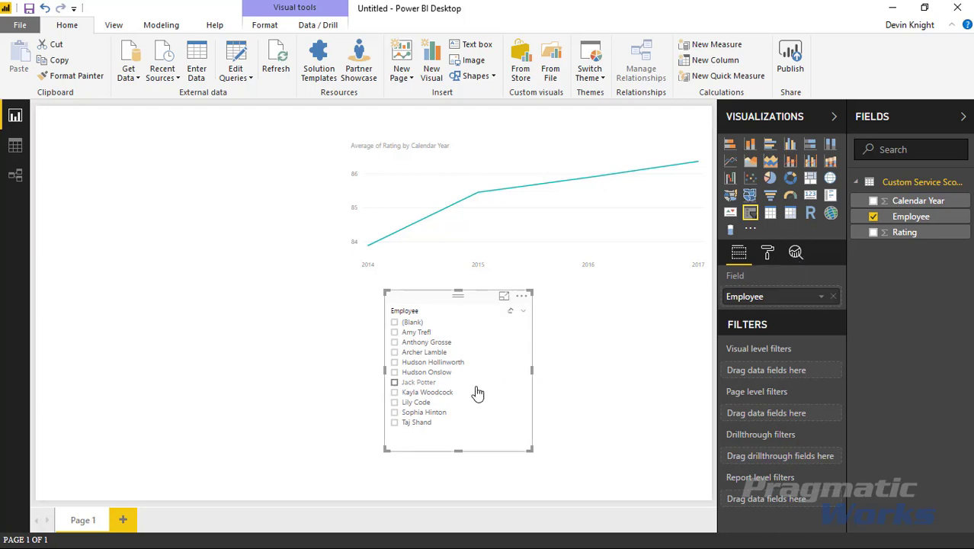
- Set the slicer's item text size to 14 and enlarge it to list every employee
left_click(768, 257)
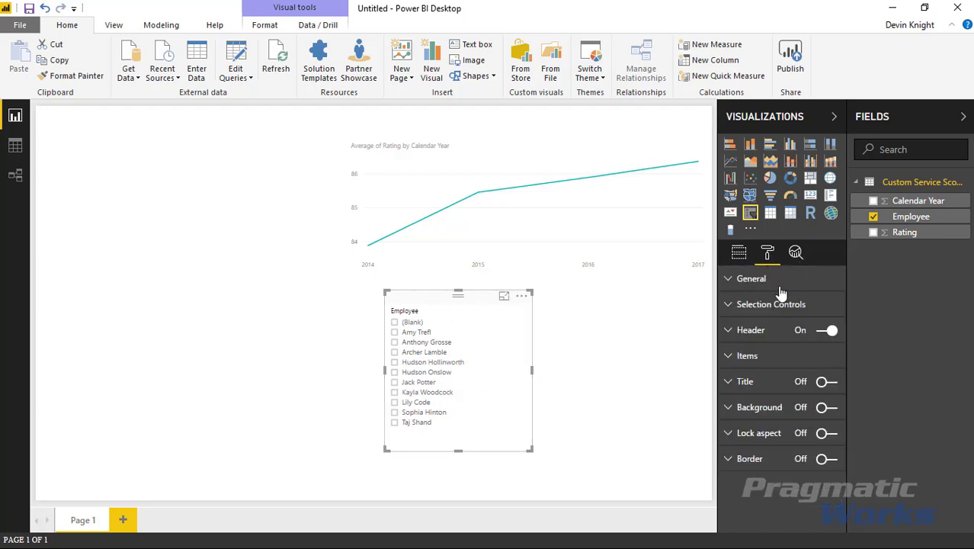
left_click(733, 357)
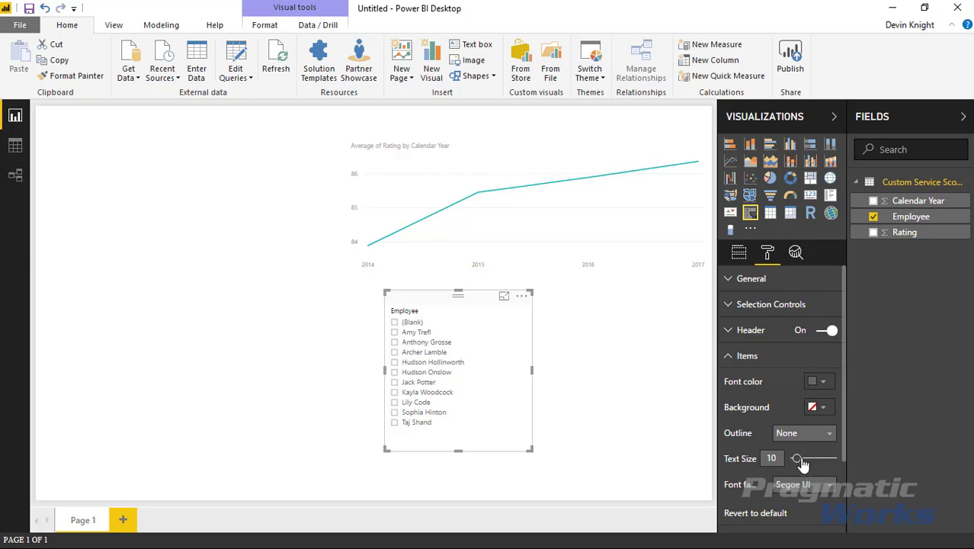
left_click_drag(797, 458, 801, 458)
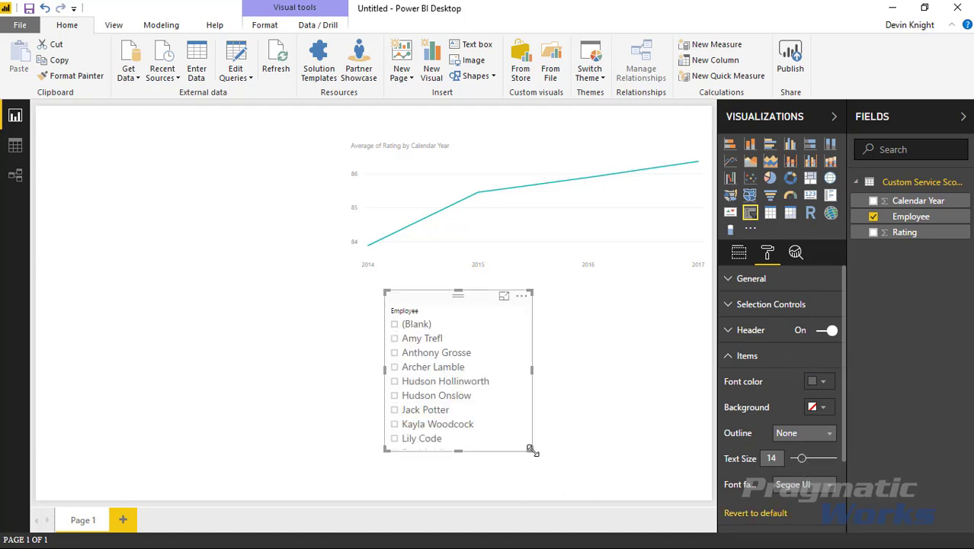
left_click_drag(532, 451, 564, 500)
left_click(564, 501)
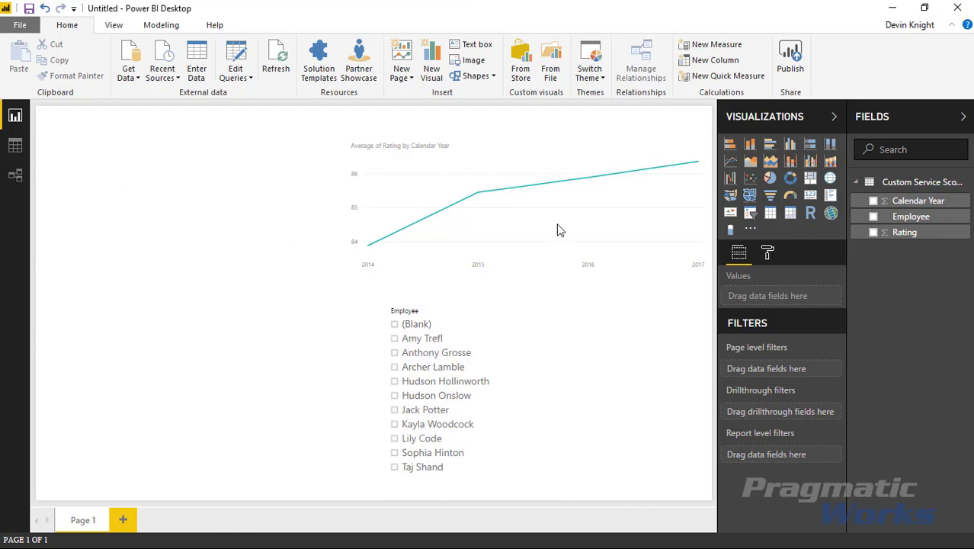
- Place the Cylindrical Gauge at the top left, enlarge it, and show Rating (3418)
left_click(730, 229)
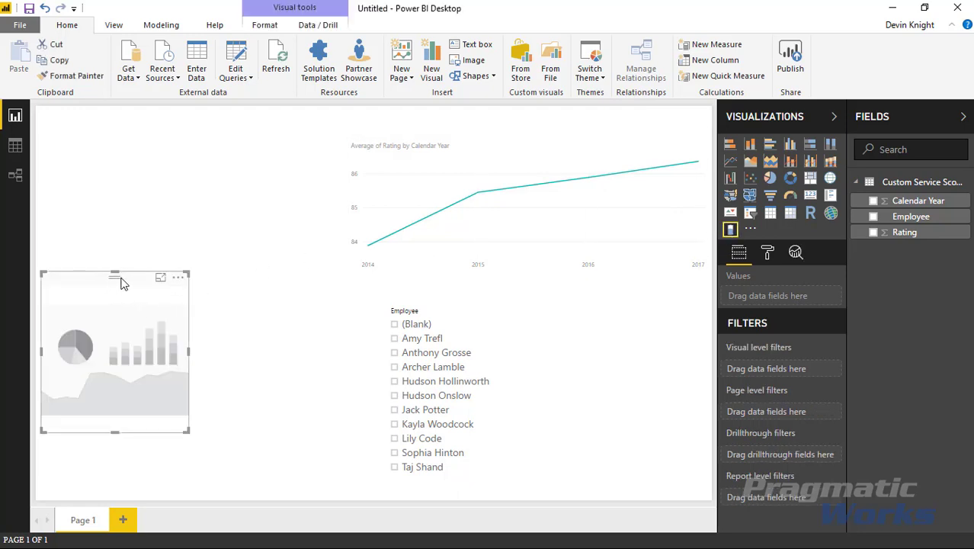
left_click_drag(122, 282, 117, 130)
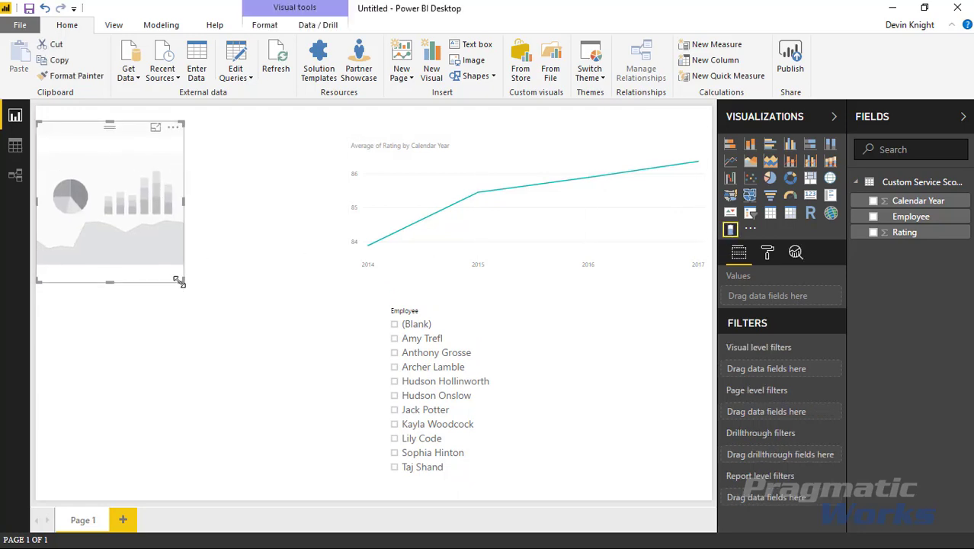
left_click_drag(177, 281, 292, 316)
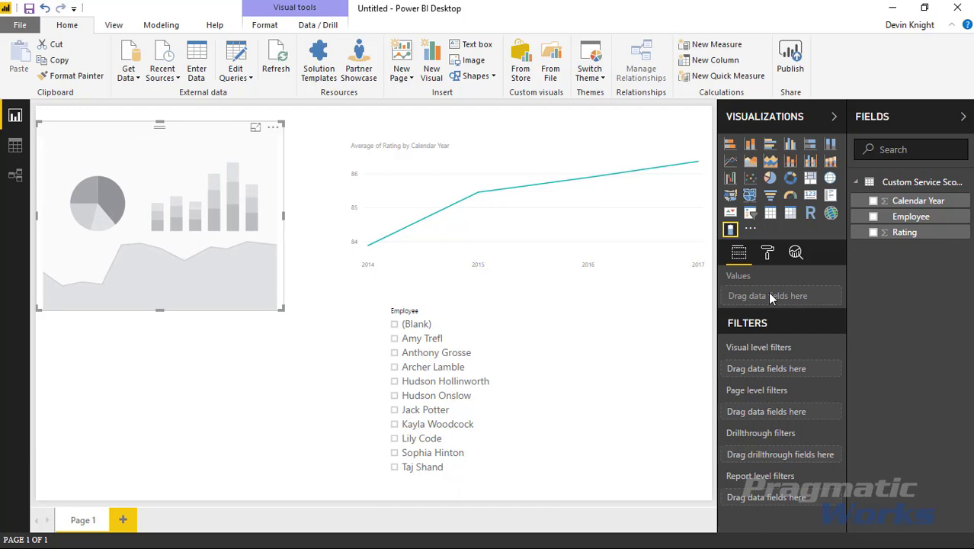
left_click(874, 233)
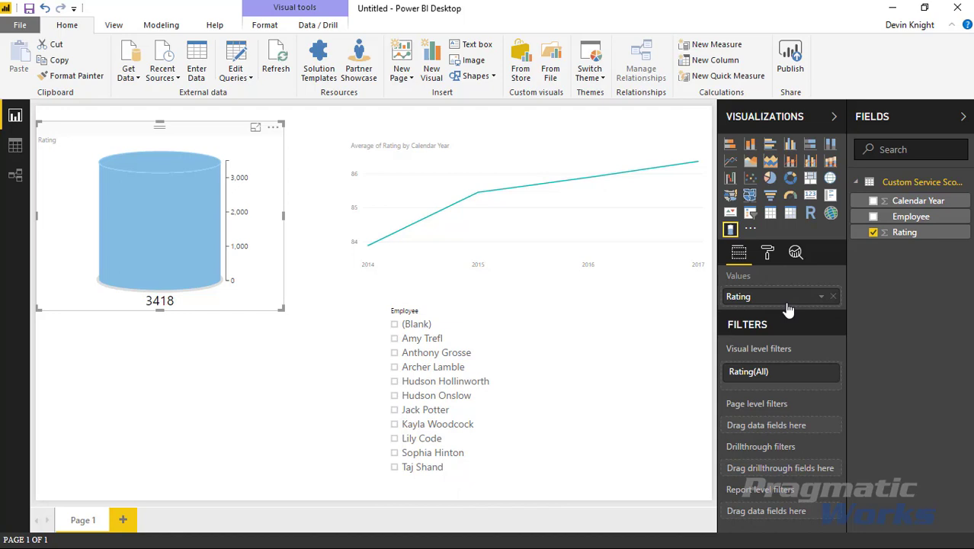
left_click(915, 233)
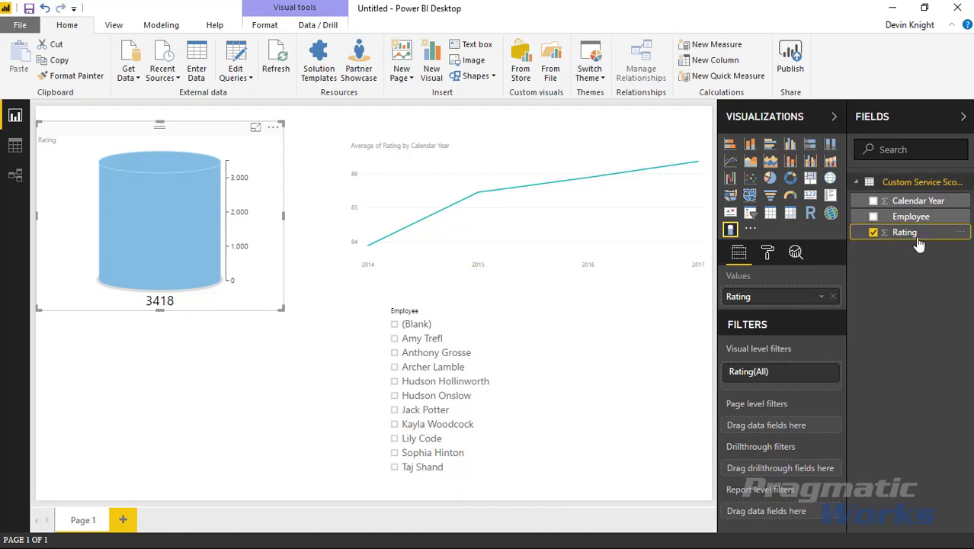
- Change the gauge's Rating value from Sum to Average so it reads 85
left_click(163, 30)
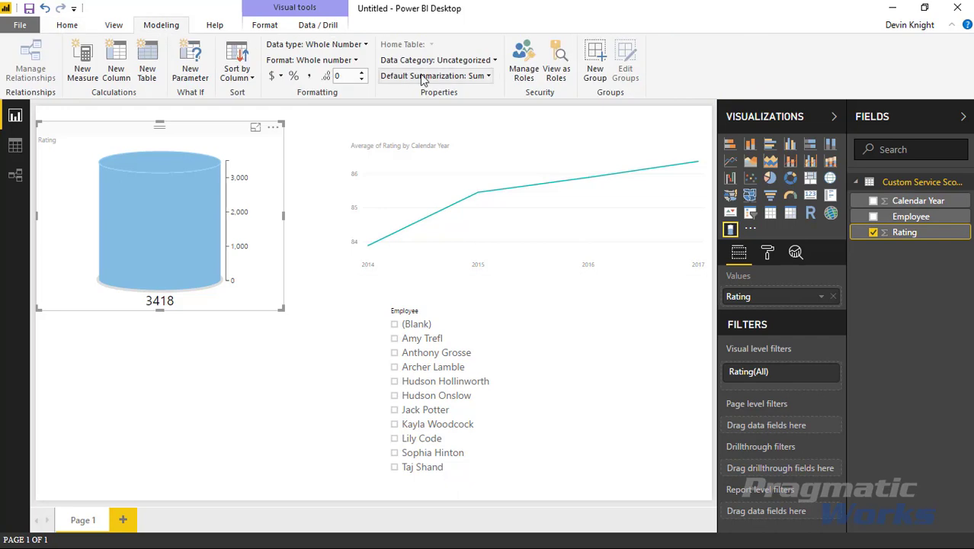
left_click(473, 76)
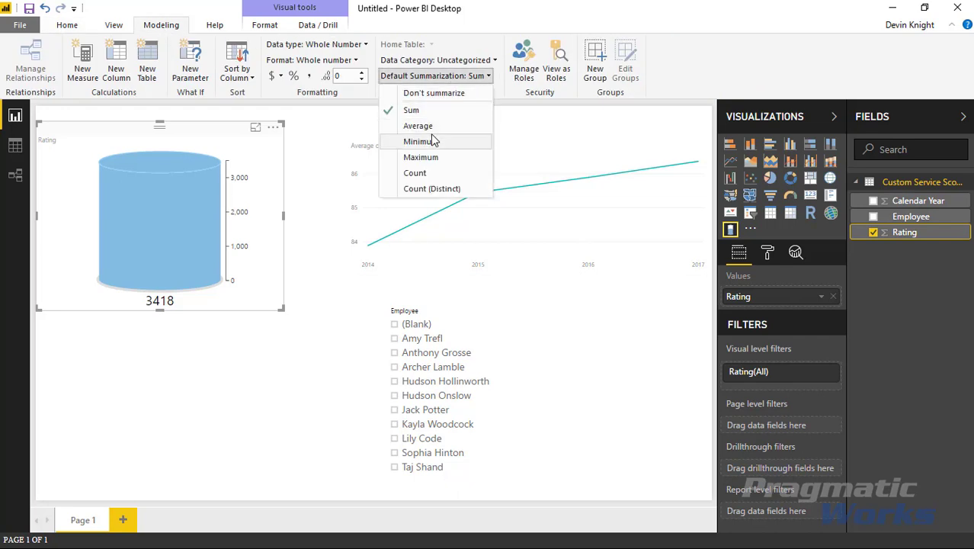
left_click(919, 307)
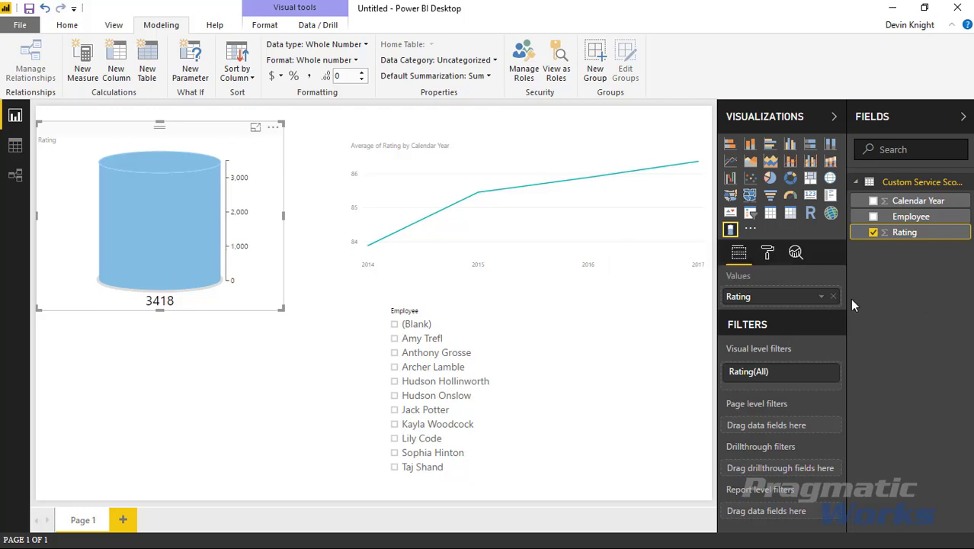
left_click(822, 298)
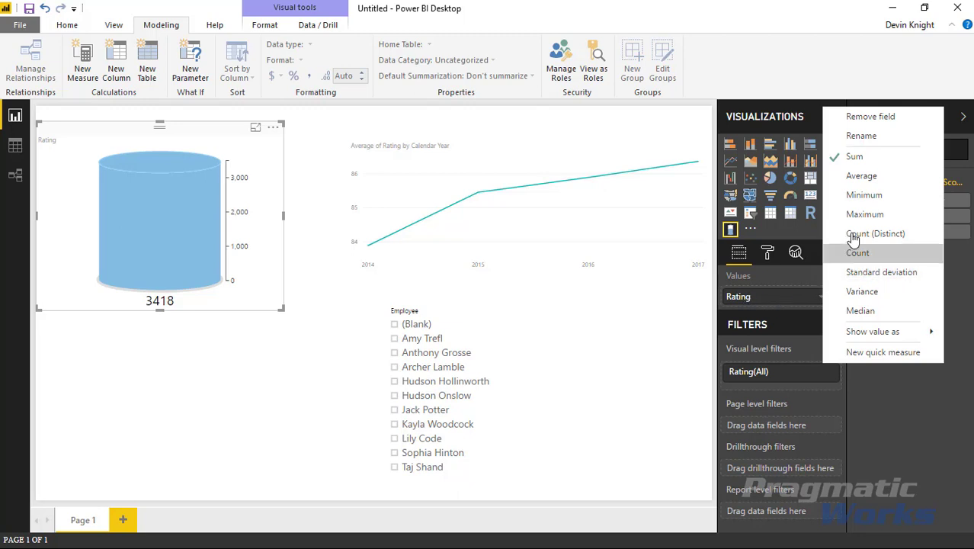
left_click(862, 176)
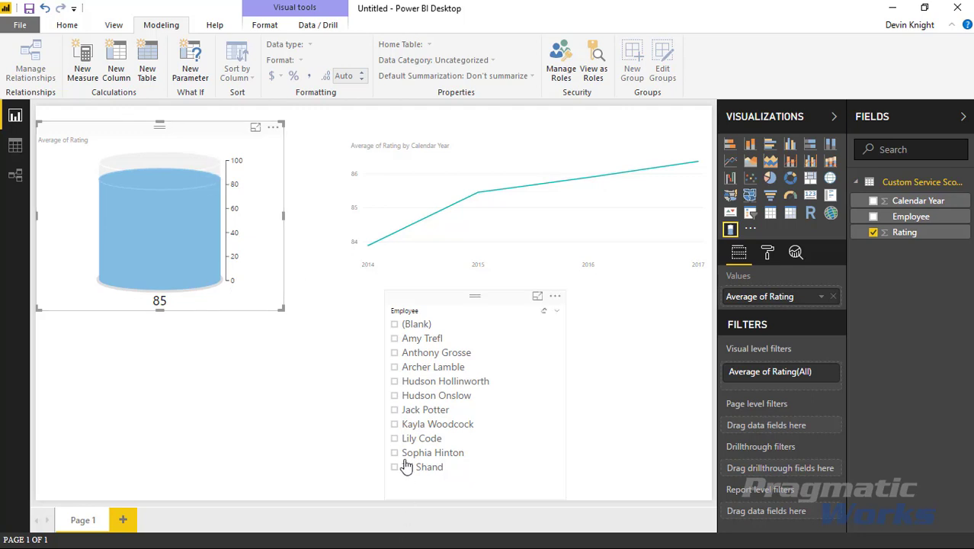
left_click(395, 406)
left_click(394, 395)
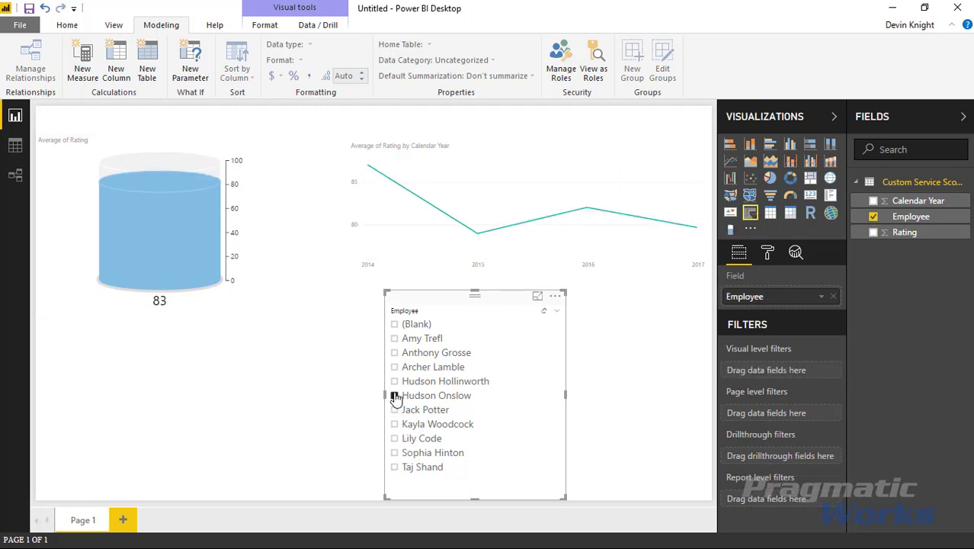
left_click(395, 381)
left_click(395, 367)
left_click(395, 353)
left_click(395, 353)
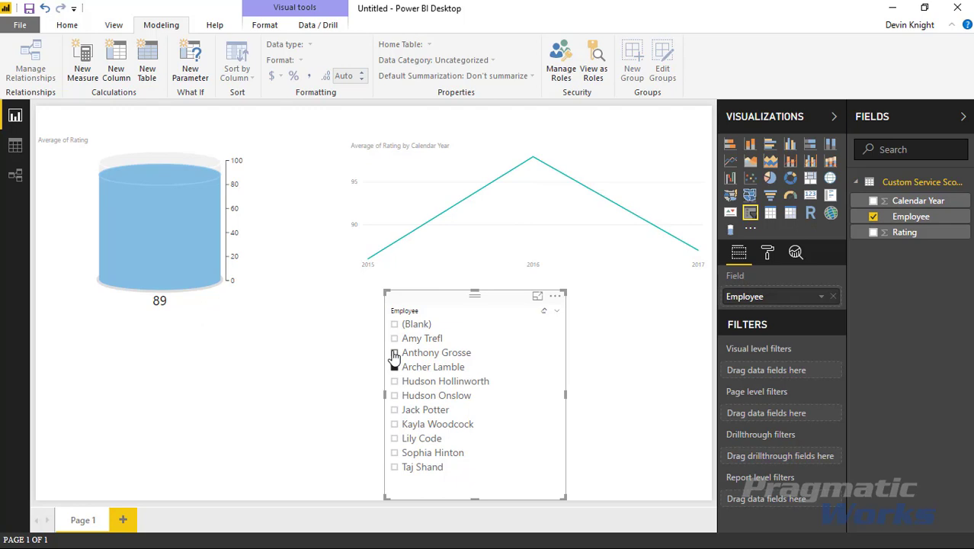
left_click(394, 338)
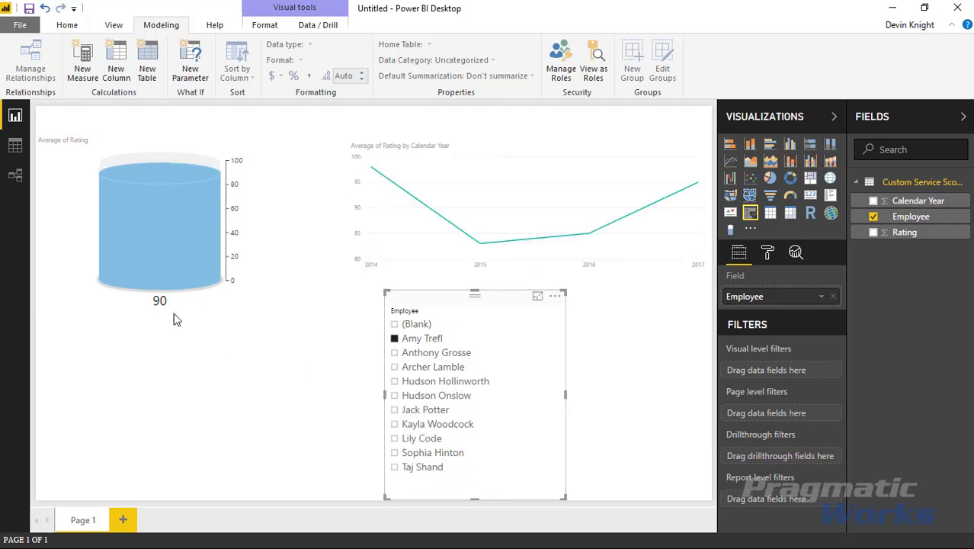
left_click(393, 468)
left_click(394, 438)
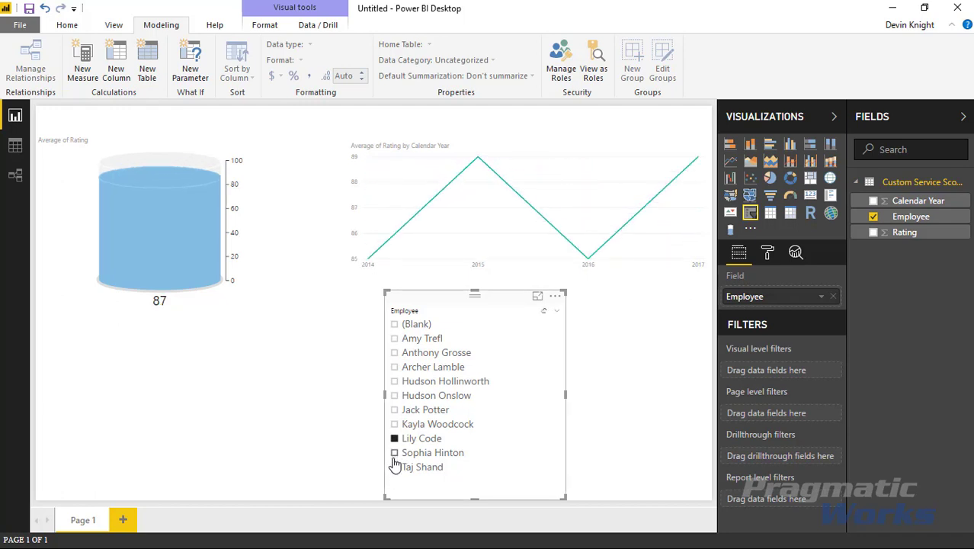
left_click(394, 452)
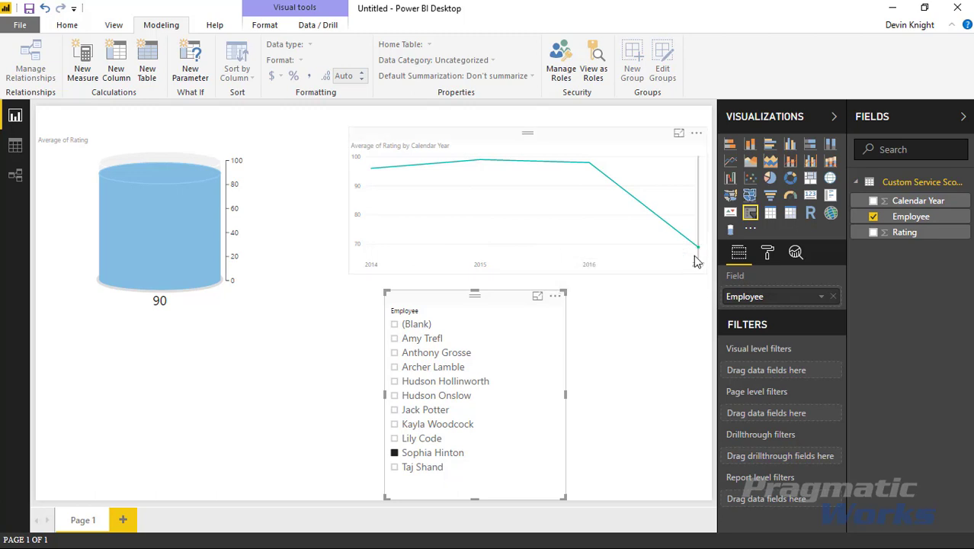
mouse_move(700, 253)
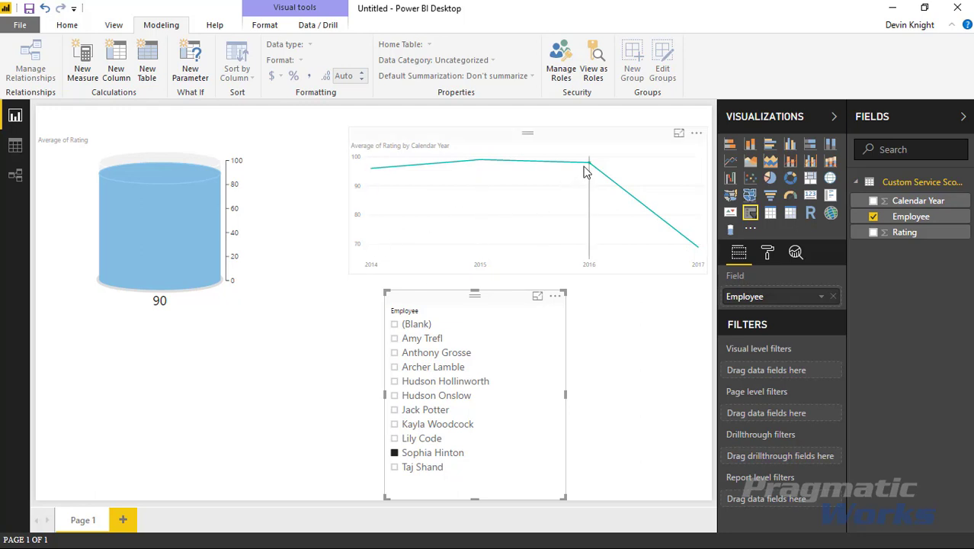
mouse_move(488, 169)
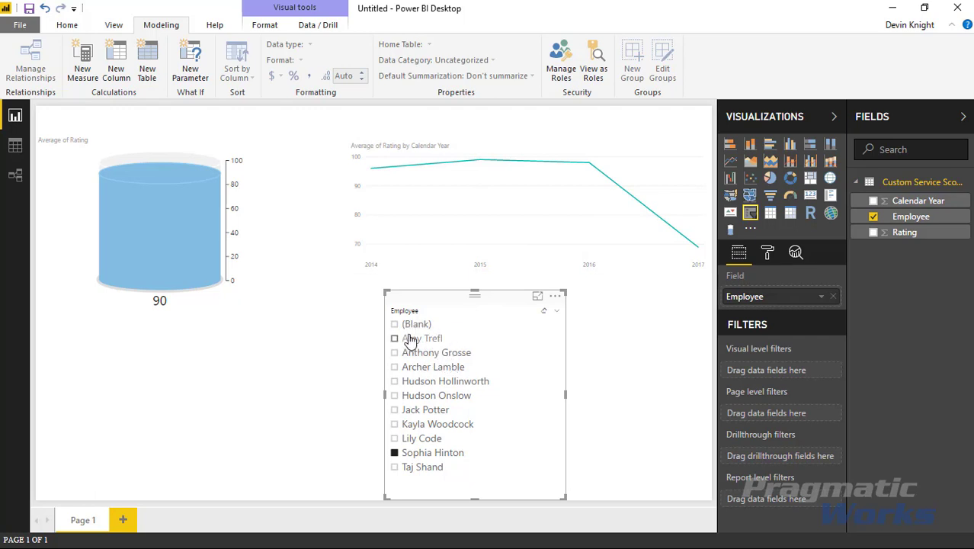
left_click(395, 452)
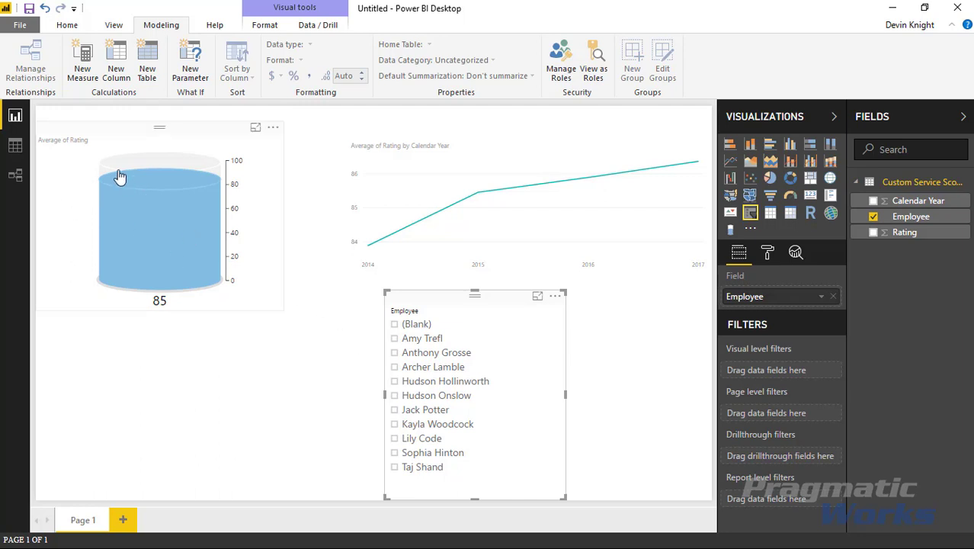
- Set the gauge's cylinder fill to orange, keep Max at 100, and leave the tick bar on
left_click(96, 145)
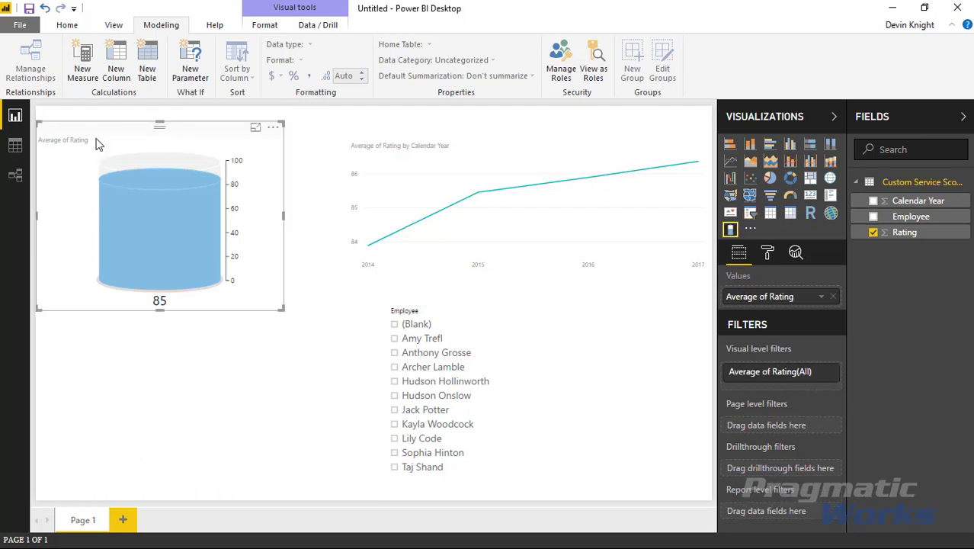
left_click(768, 252)
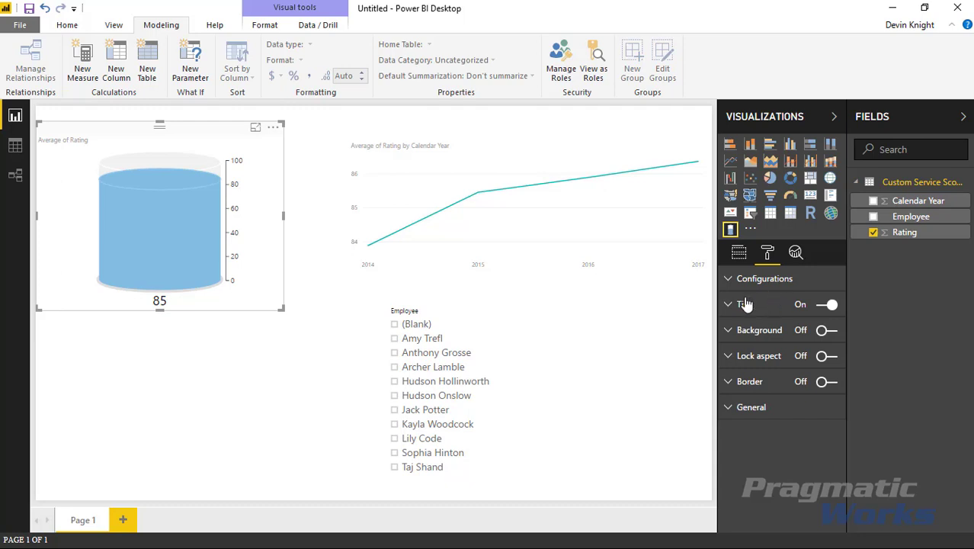
left_click(728, 281)
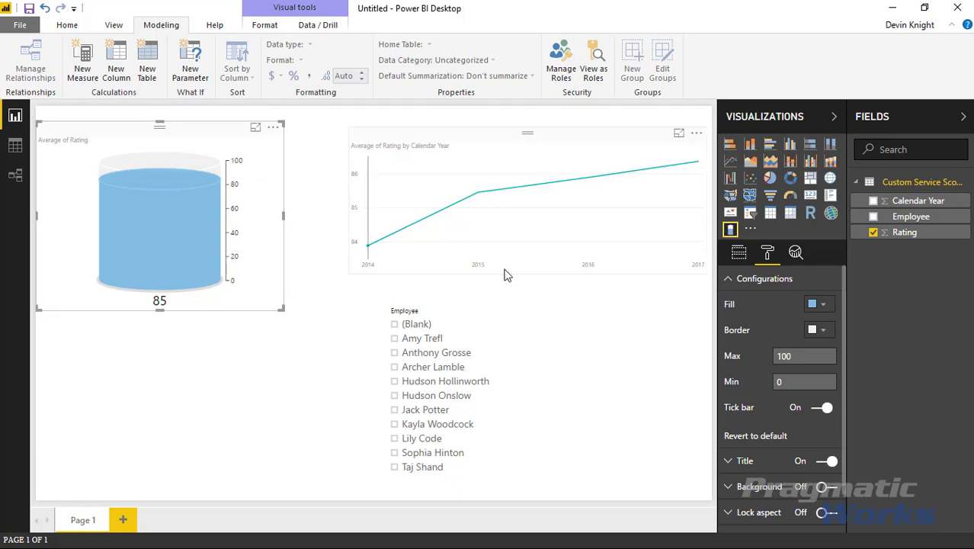
left_click(823, 305)
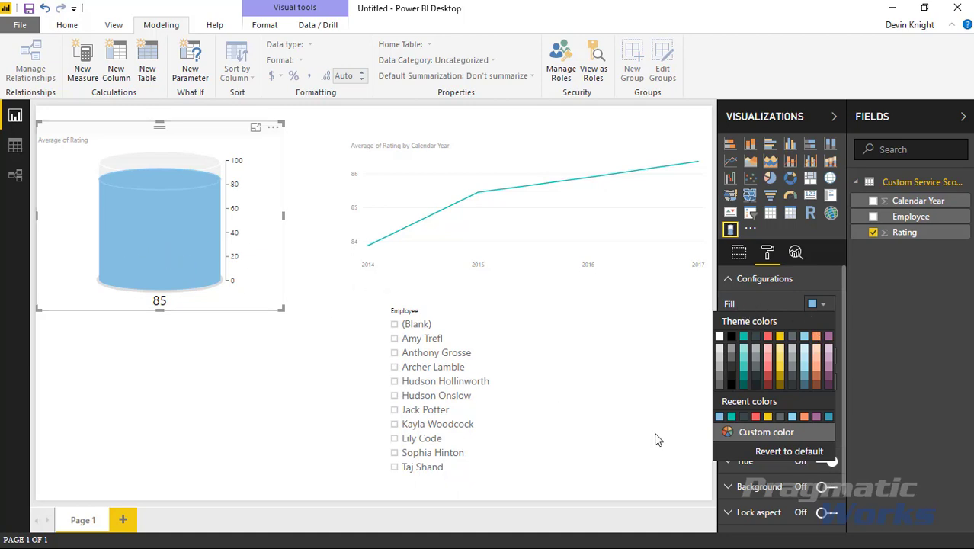
left_click(816, 338)
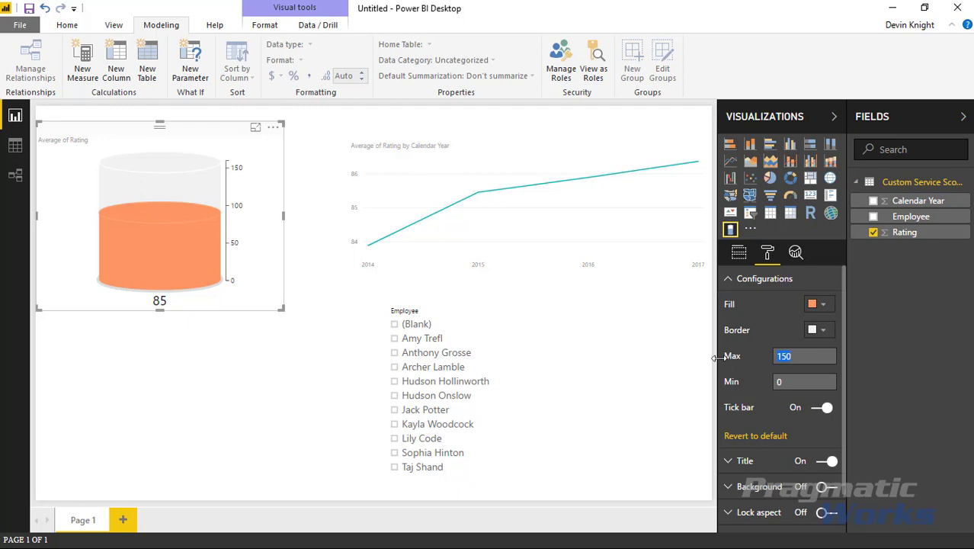
type("100")
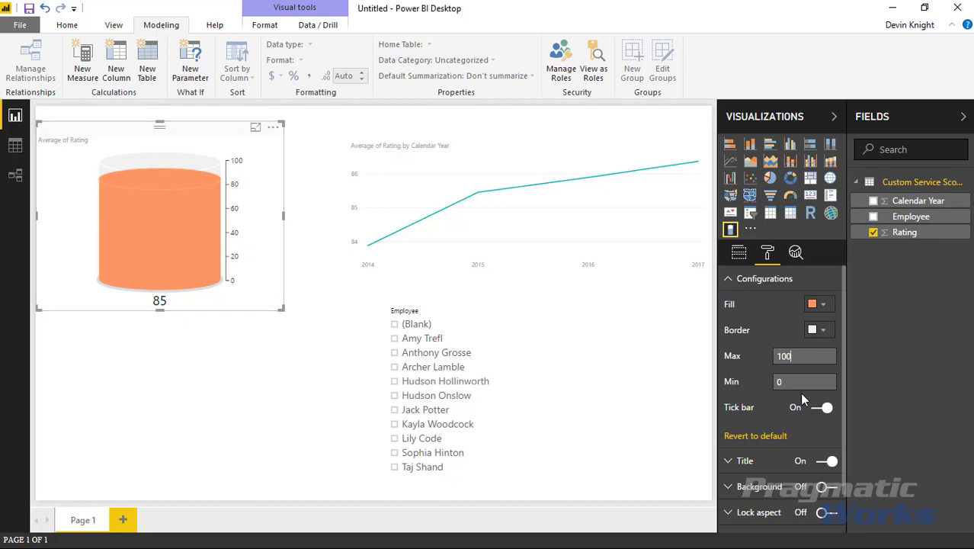
left_click(822, 413)
left_click(821, 411)
- Title the gauge 'Ratings', centred, in black at text size 14
left_click(727, 281)
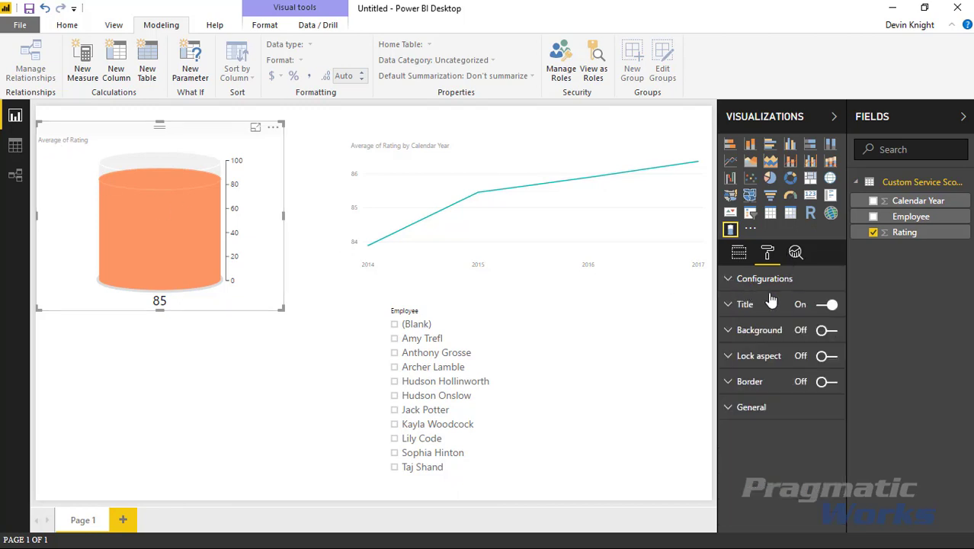
left_click(730, 308)
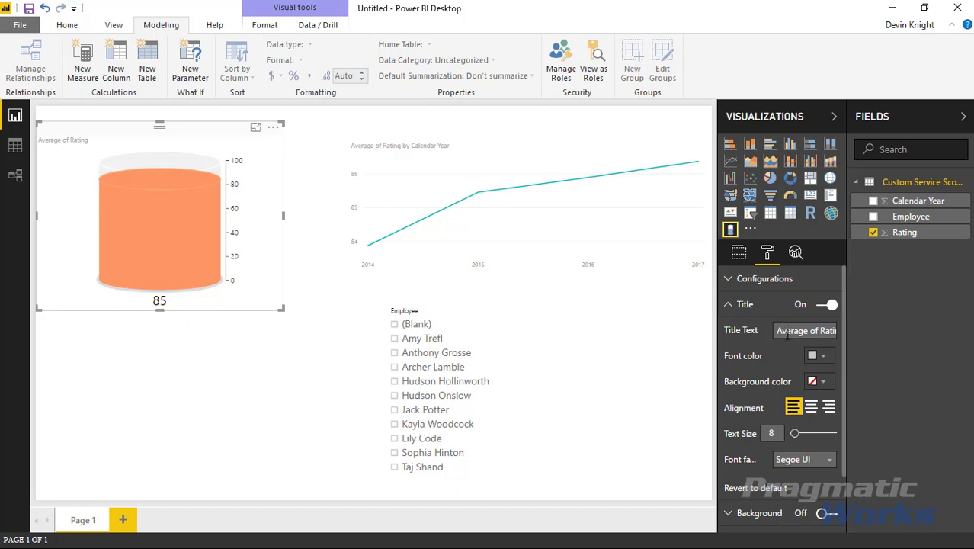
left_click_drag(798, 432, 802, 438)
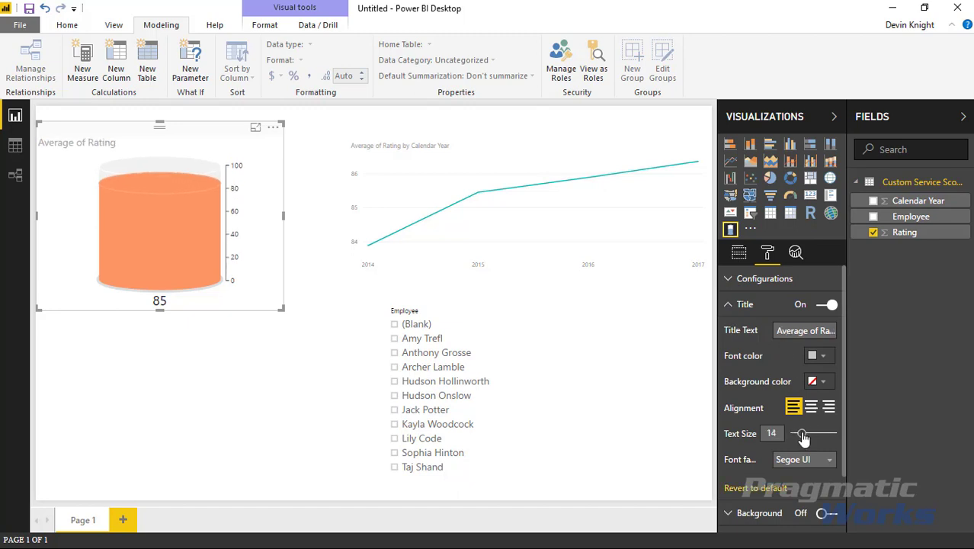
left_click(810, 408)
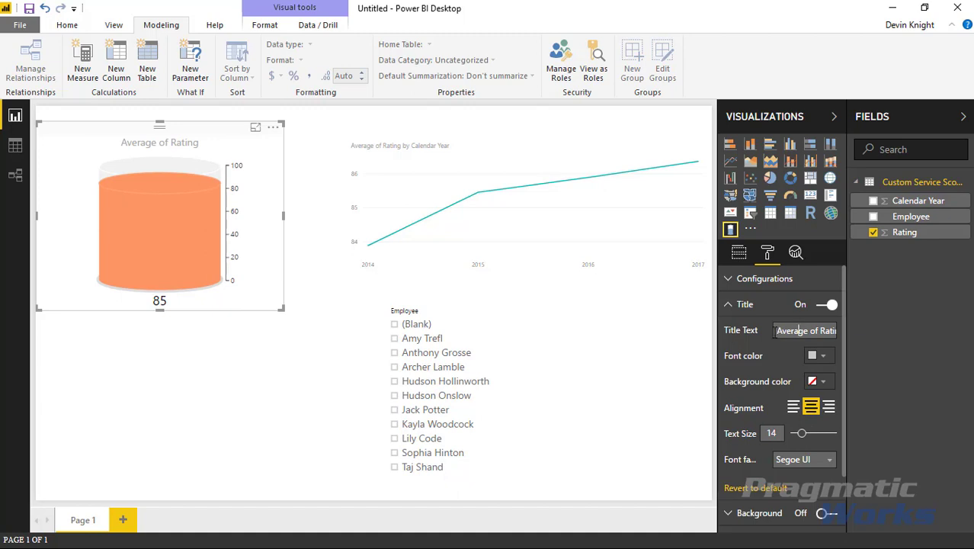
left_click_drag(857, 345, 926, 353)
type("Ratings")
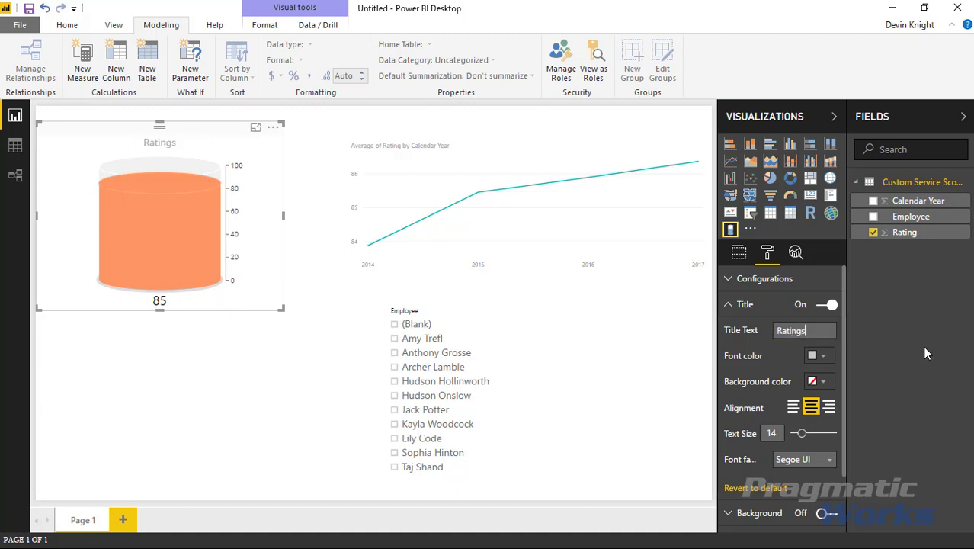
left_click(821, 357)
left_click(732, 388)
- Resize the Ratings gauge slightly and leave no visual selected
left_click_drag(281, 309, 410, 441)
mouse_move(304, 306)
left_mouse_down()
mouse_move(337, 316)
mouse_move(311, 322)
mouse_move(285, 282)
mouse_move(291, 305)
left_mouse_up()
left_click(283, 294)
left_click(310, 368)
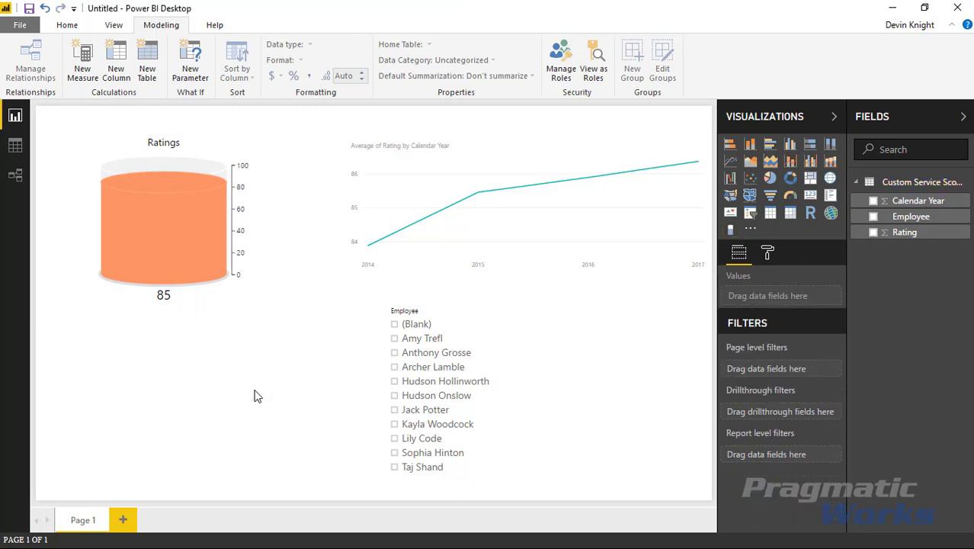